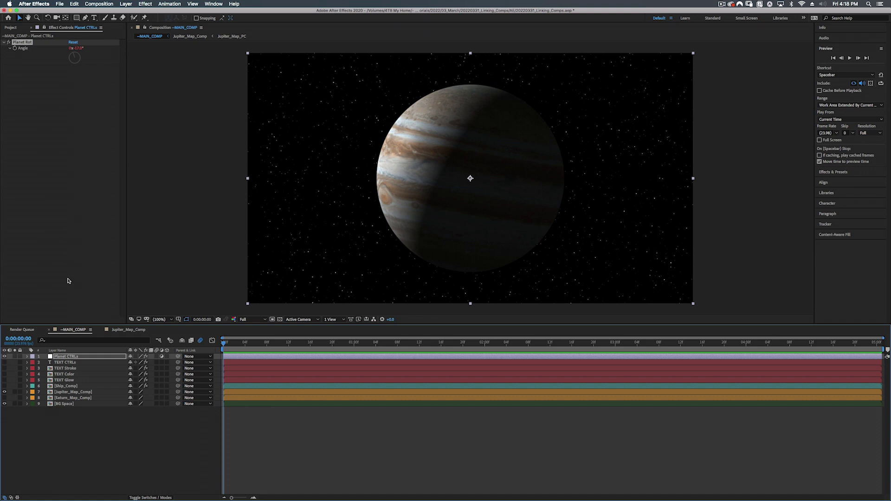
Step: Add a Checkbox Control named 'Planet Vis' to the Planet CTRLs layer
{"action": "left_click", "coordinate": [63, 400]}
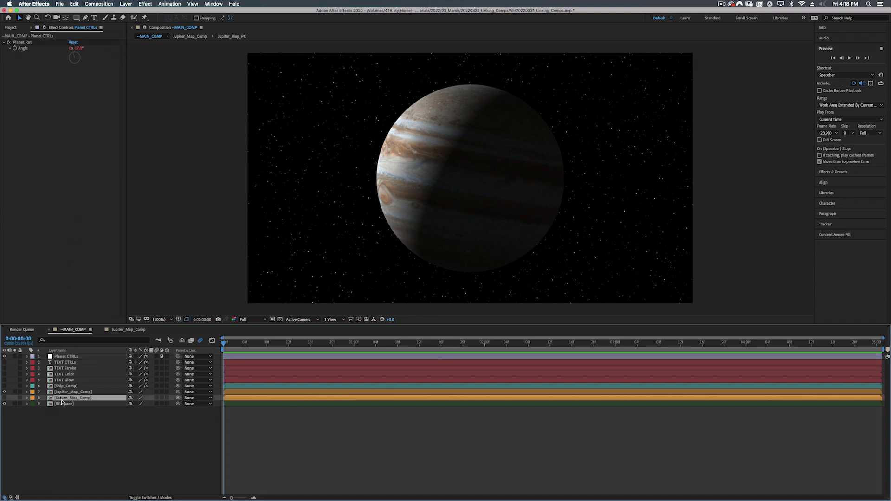
{"action": "left_click", "coordinate": [63, 393]}
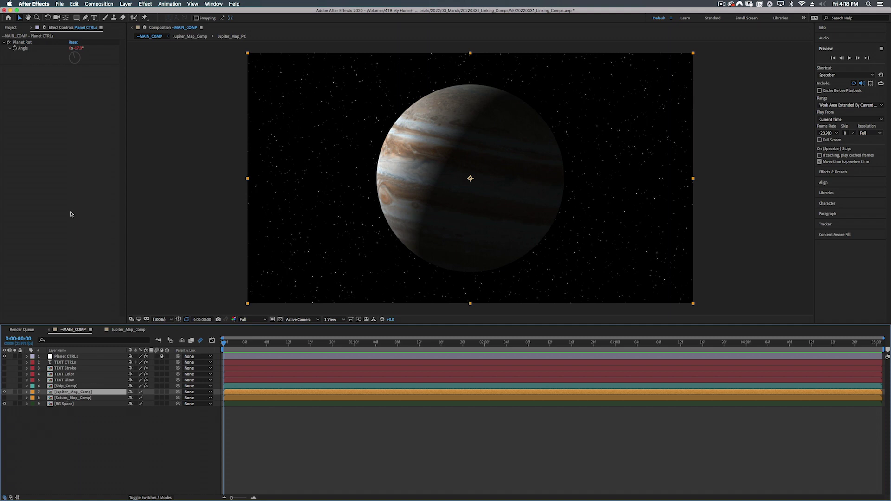
{"action": "left_click", "coordinate": [66, 357]}
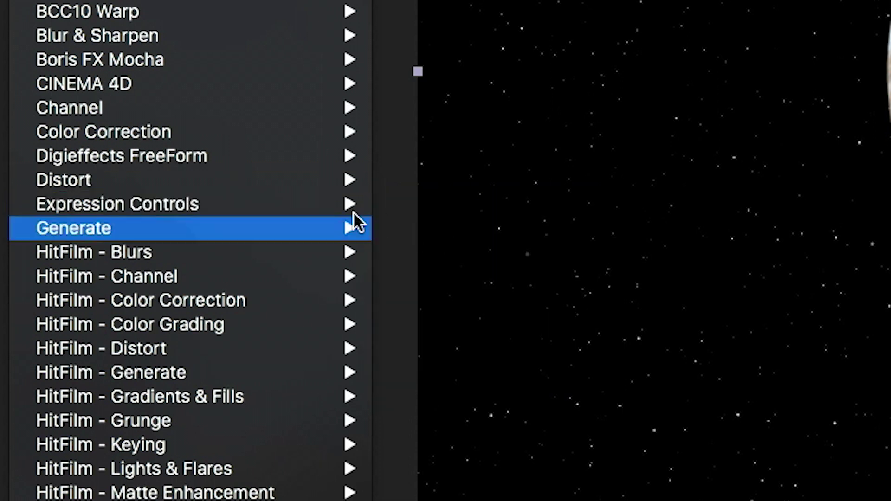
{"action": "mouse_move", "coordinate": [190, 204]}
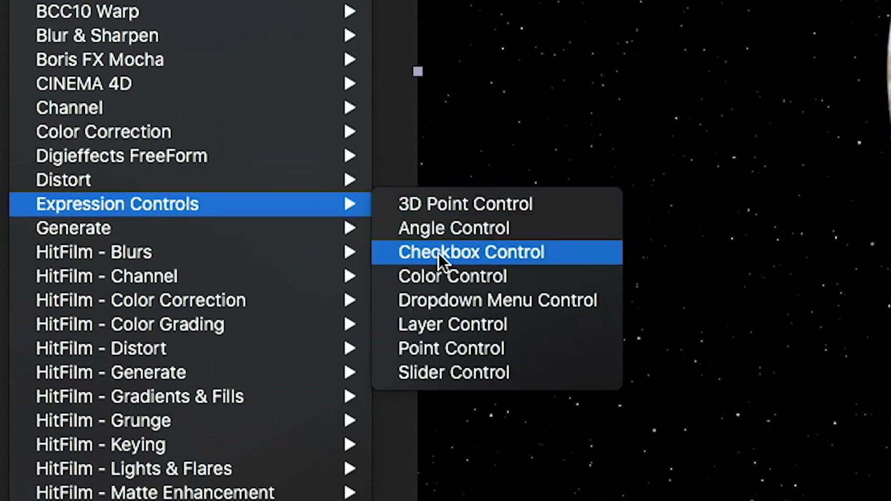
{"action": "left_click", "coordinate": [436, 252]}
{"action": "key", "text": "Return"}
{"action": "type", "text": "Planet Vis"}
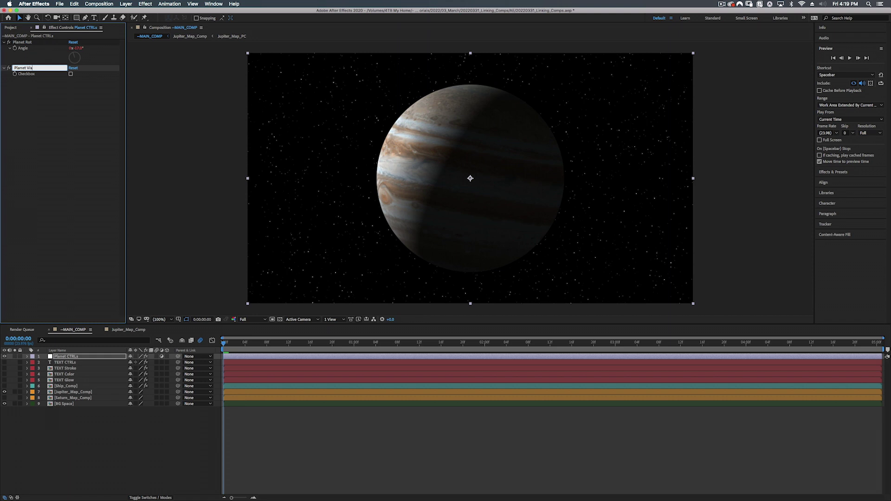
{"action": "key", "text": "Return"}
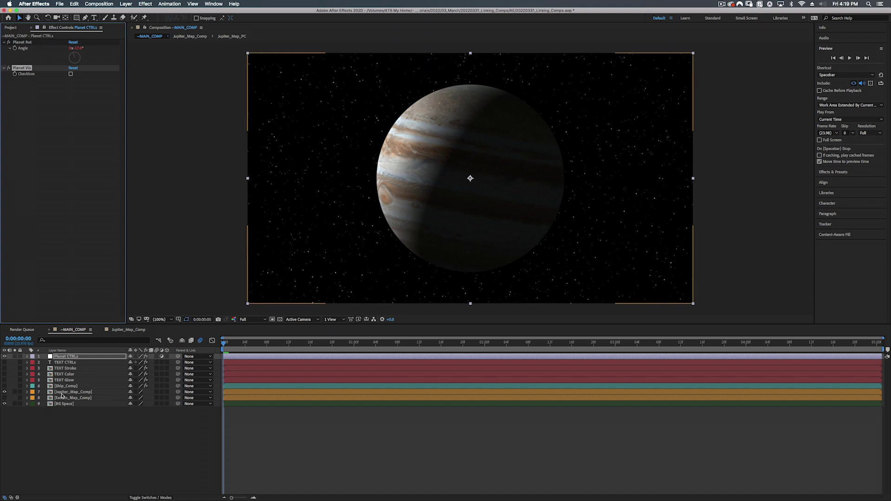
Step: Show Saturn and BG Space, toggle Jupiter's visibility to compare, then select Jupiter_Map_Comp
{"action": "left_click_drag", "start_coordinate": [4, 398], "coordinate": [4, 404]}
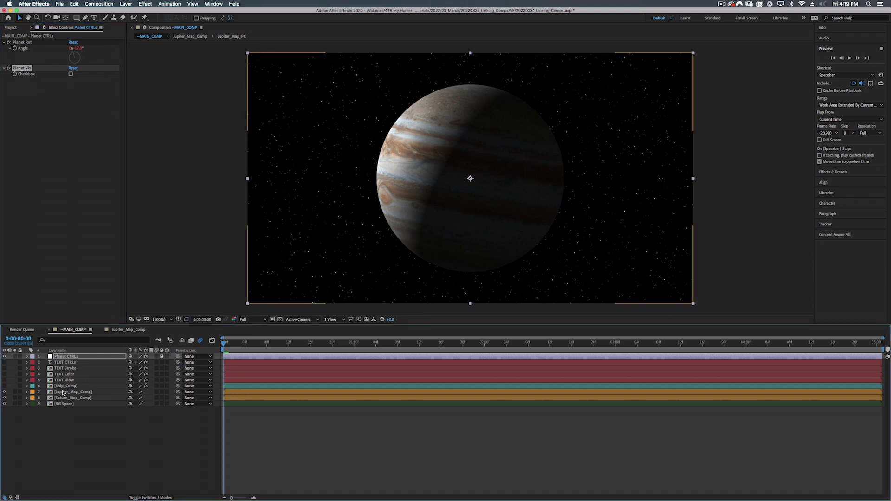
{"action": "left_click", "coordinate": [4, 392]}
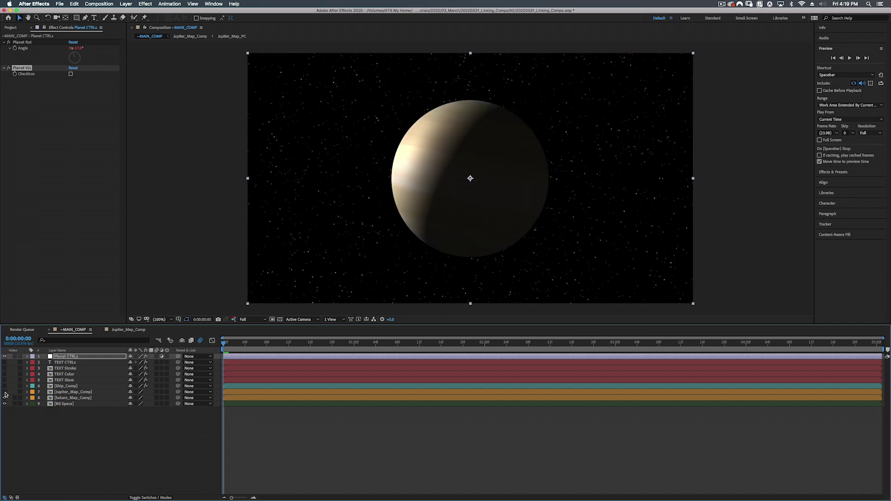
{"action": "left_click", "coordinate": [4, 392]}
{"action": "left_click", "coordinate": [5, 392]}
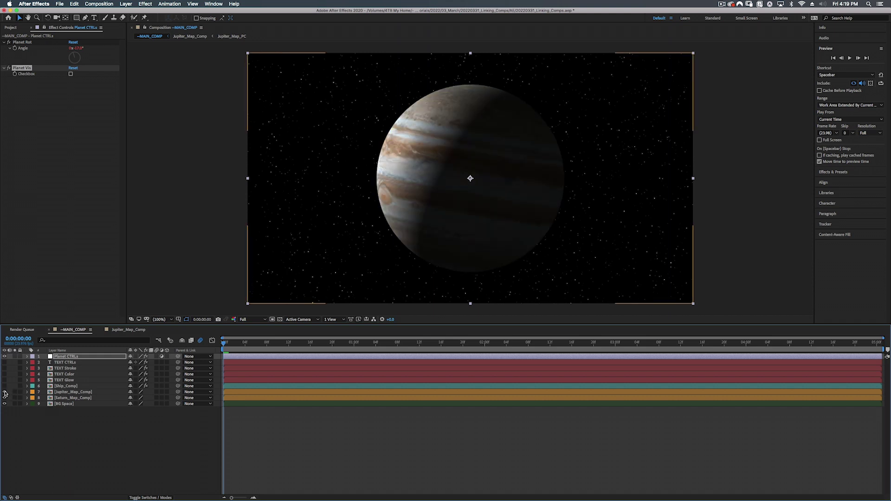
{"action": "left_click", "coordinate": [5, 392]}
{"action": "left_click", "coordinate": [72, 393]}
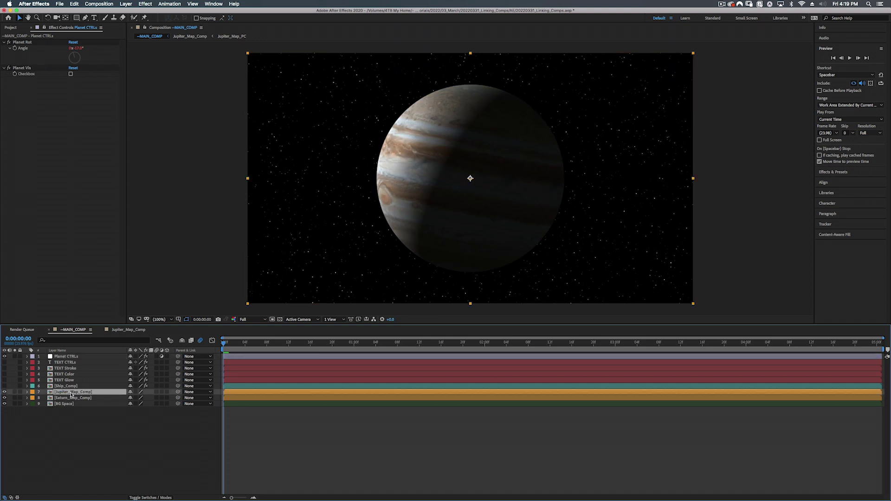
Step: Add an expression to Jupiter's Opacity pickwhipped to the Planet Vis checkbox
{"action": "key", "text": "t"}
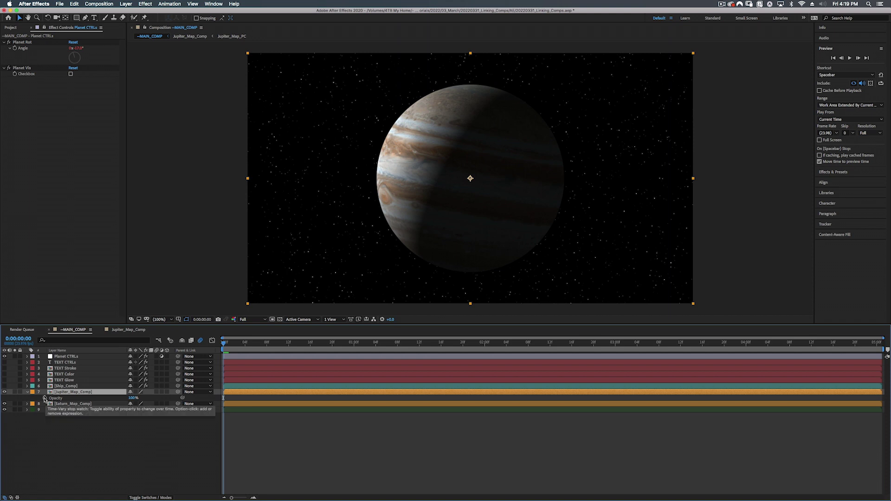
{"action": "left_click", "coordinate": [45, 399], "text": "alt"}
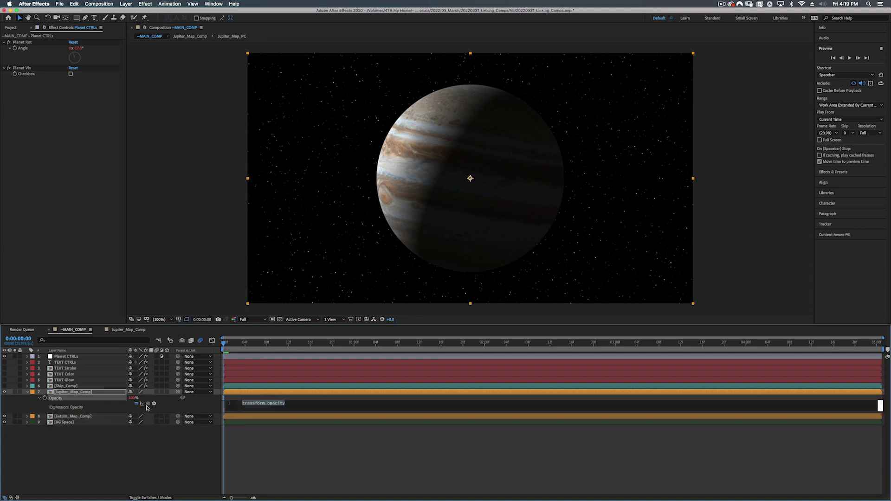
{"action": "left_click_drag", "start_coordinate": [149, 404], "coordinate": [28, 74]}
{"action": "left_click", "coordinate": [322, 345]}
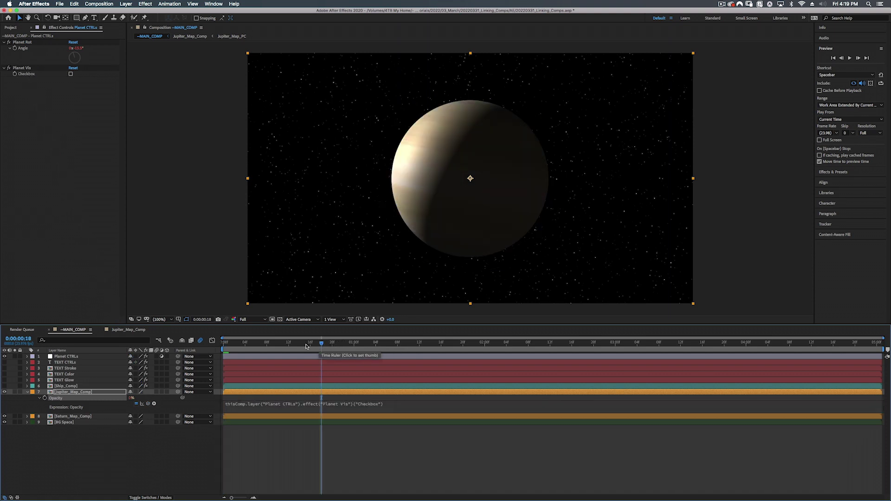
Step: Toggle Planet Vis on, off and on to test Jupiter's visibility link
{"action": "left_click", "coordinate": [70, 74]}
{"action": "left_click", "coordinate": [70, 74]}
{"action": "left_click", "coordinate": [70, 74]}
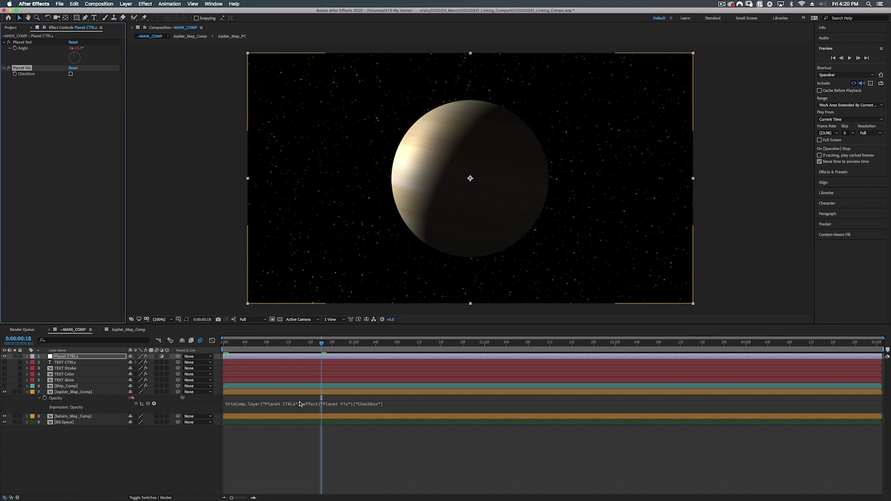
Step: Rewrite Jupiter's opacity expression as if(Planet Vis==1) 100 else 0, then return to frame one
{"action": "left_click", "coordinate": [261, 402]}
{"action": "key", "text": "Left"}
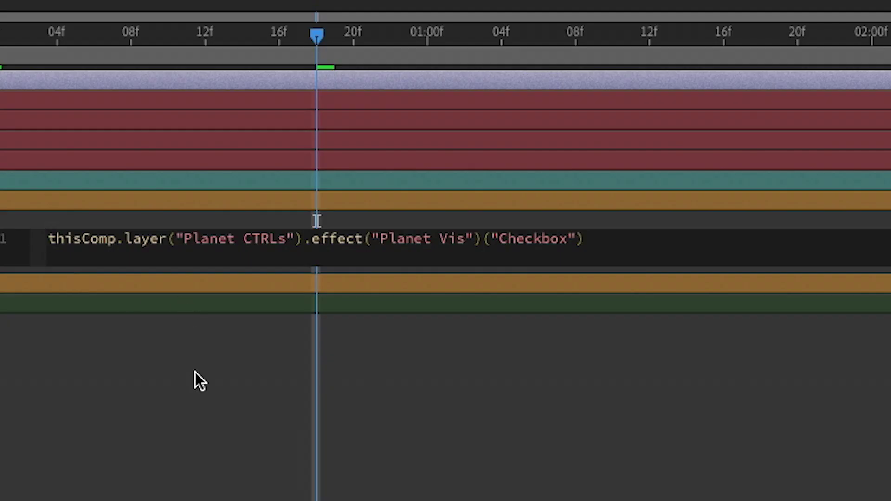
{"action": "type", "text": "if("}
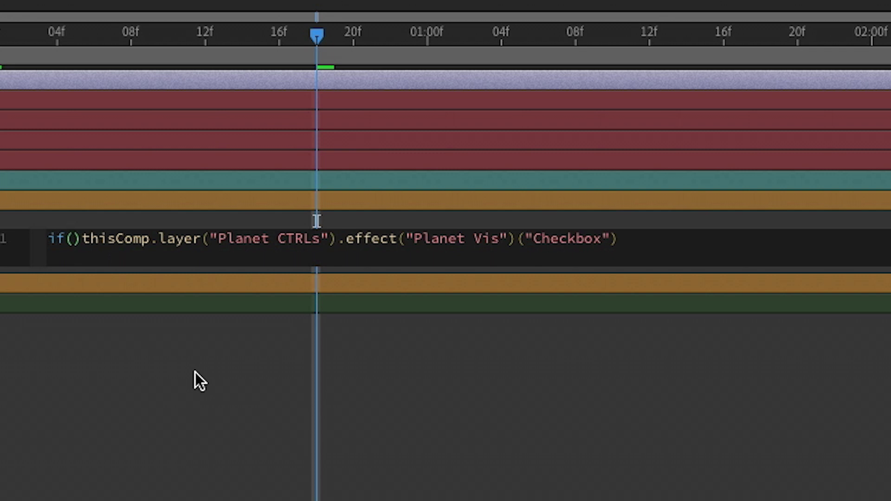
{"action": "key", "text": "Right"}
{"action": "key", "text": "BackSpace"}
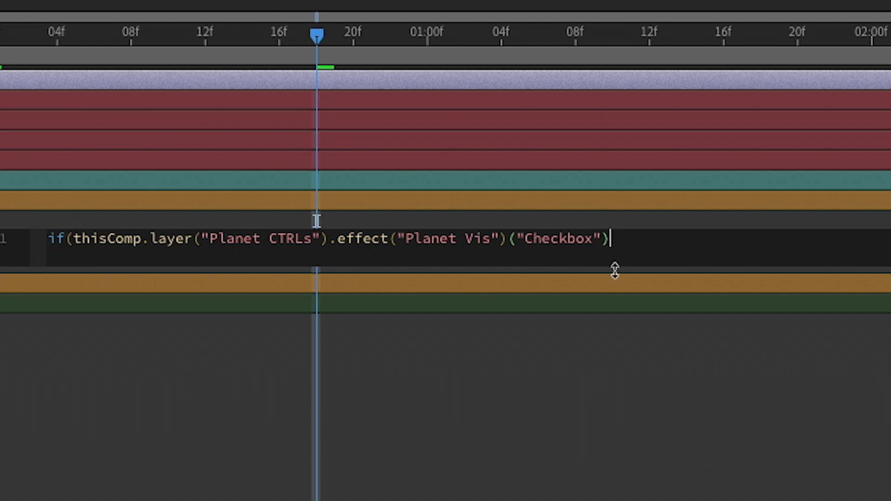
{"action": "type", "text": "==1"}
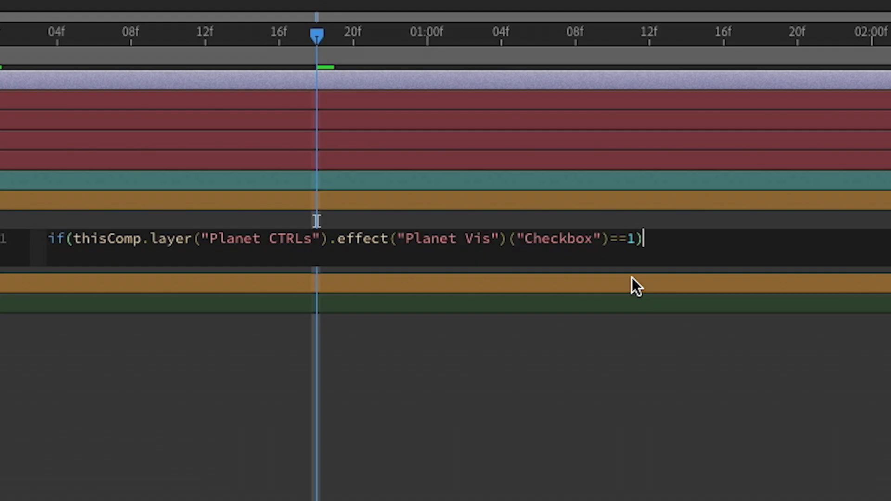
{"action": "type", "text": "100 el"}
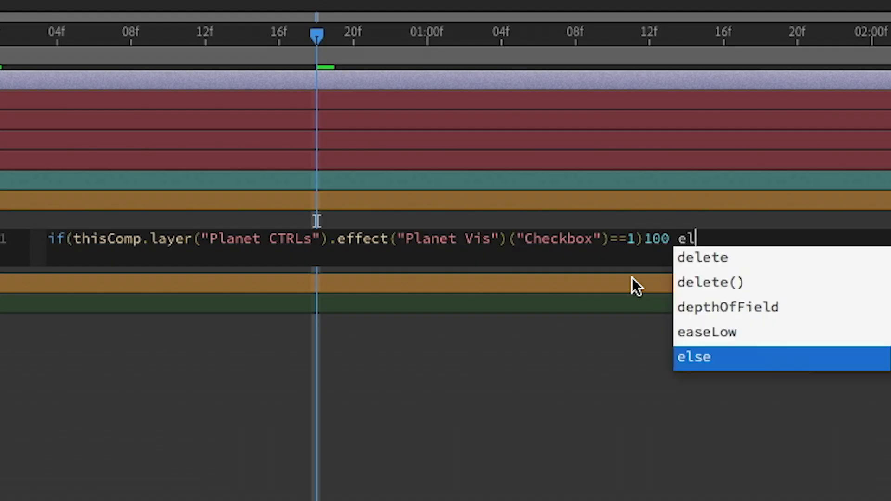
{"action": "type", "text": "se"}
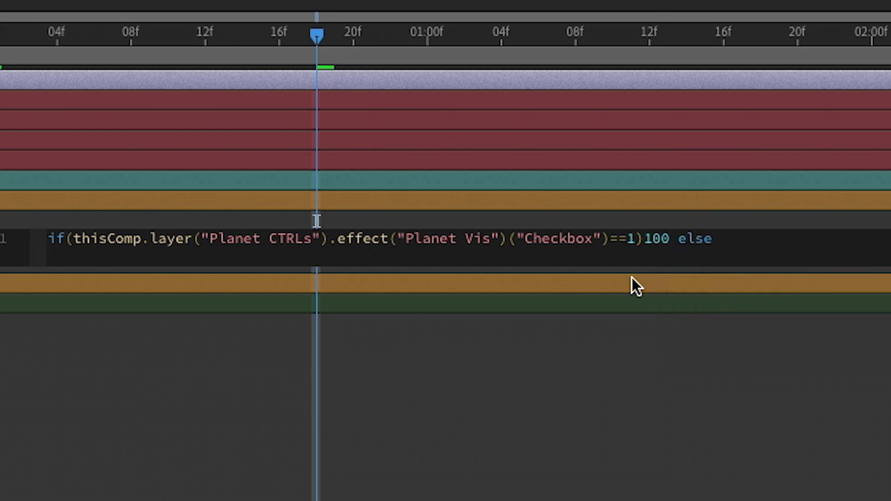
{"action": "type", "text": " 0"}
{"action": "type", "text": ";"}
{"action": "left_click", "coordinate": [719, 32]}
{"action": "left_click_drag", "start_coordinate": [724, 33], "coordinate": [580, 23]}
{"action": "key", "text": "Home"}
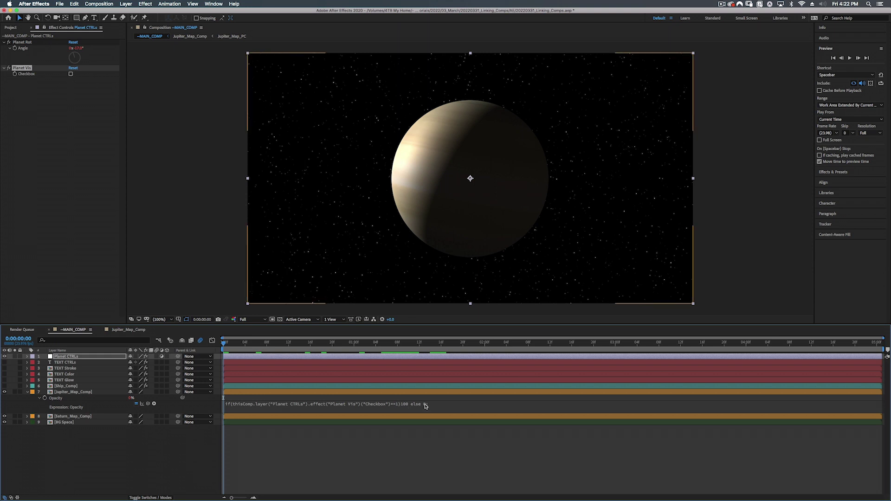
Step: Tick Planet Vis, toggling it off and on, so Jupiter shows at 100%
{"action": "left_click", "coordinate": [71, 74]}
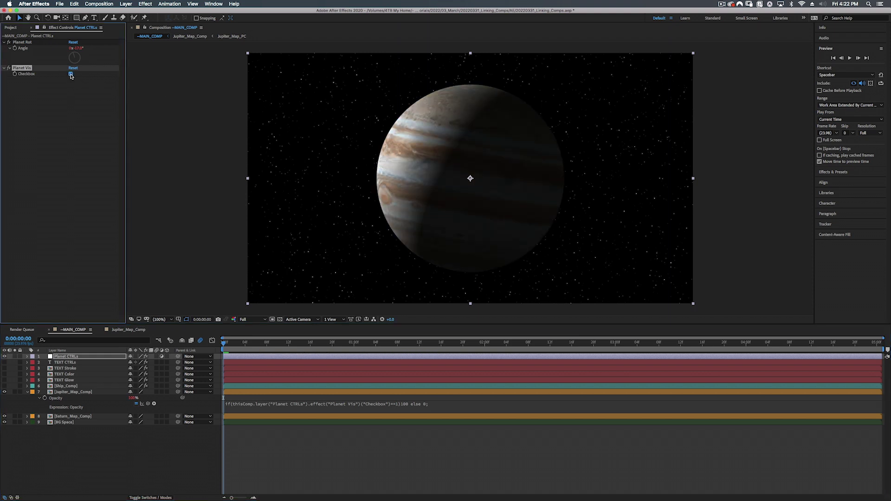
{"action": "left_click", "coordinate": [71, 74]}
Step: Copy Jupiter's opacity expression and paste it into a new expression on Saturn's Opacity
{"action": "left_click", "coordinate": [242, 403]}
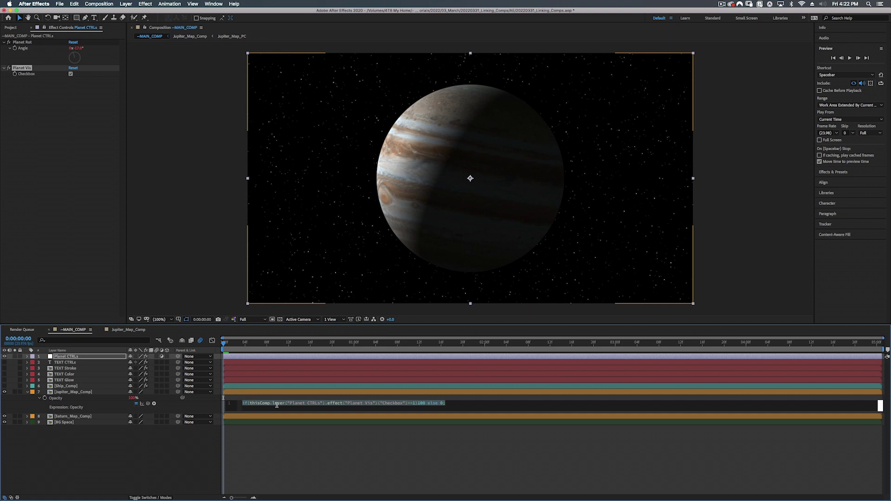
{"action": "key", "text": "ctrl+c"}
{"action": "left_click", "coordinate": [70, 417]}
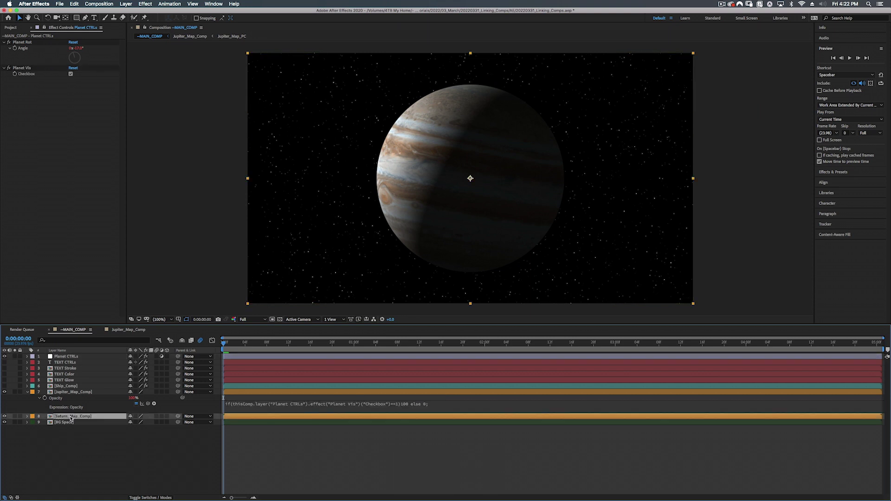
{"action": "key", "text": "t"}
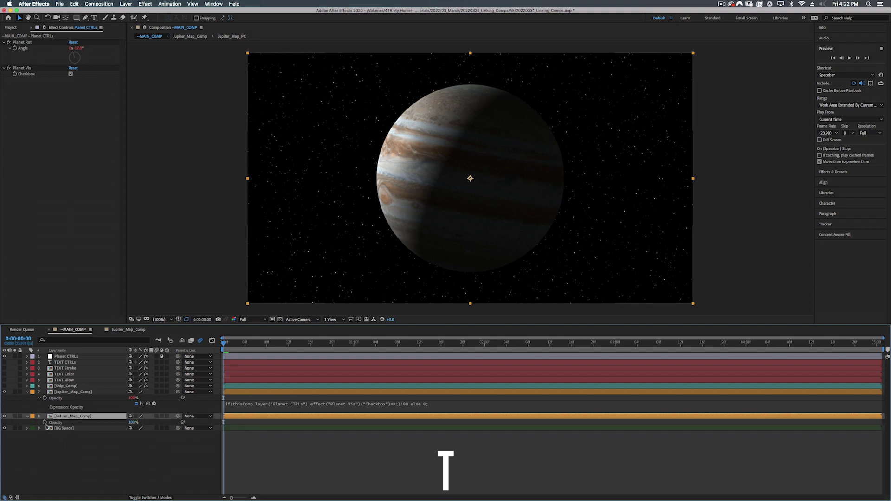
{"action": "left_click", "coordinate": [45, 424], "text": "alt"}
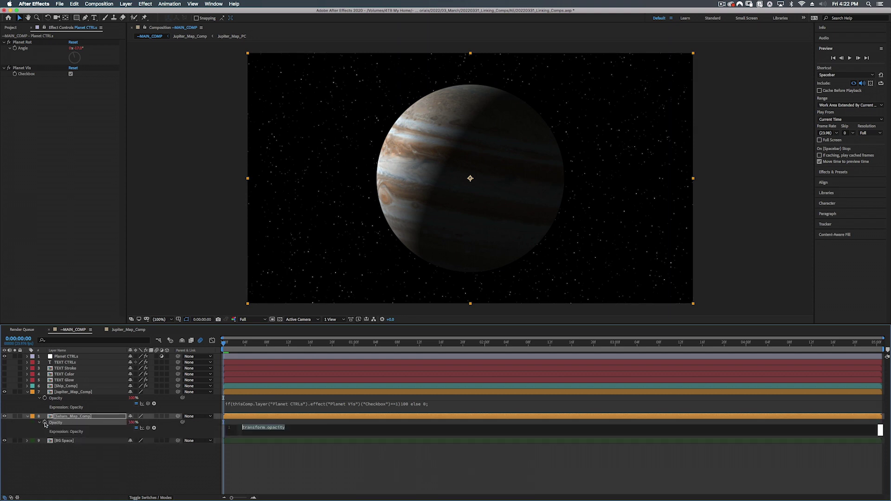
{"action": "key", "text": "super+v"}
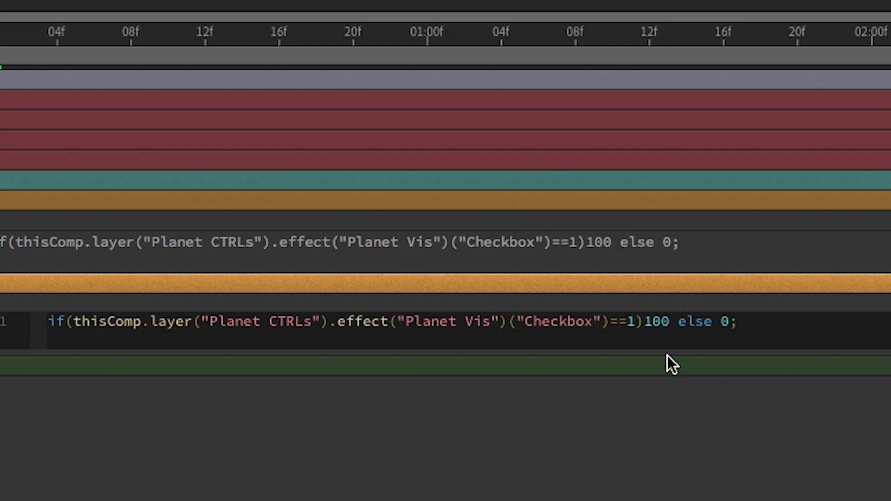
Step: Invert Saturn's expression values to return 0 when ticked, else 100
{"action": "left_click", "coordinate": [425, 433]}
{"action": "key", "text": "BackSpace"}
{"action": "key", "text": "BackSpace"}
{"action": "left_click", "coordinate": [706, 337]}
{"action": "type", "text": "100"}
{"action": "key", "text": "BackSpace"}
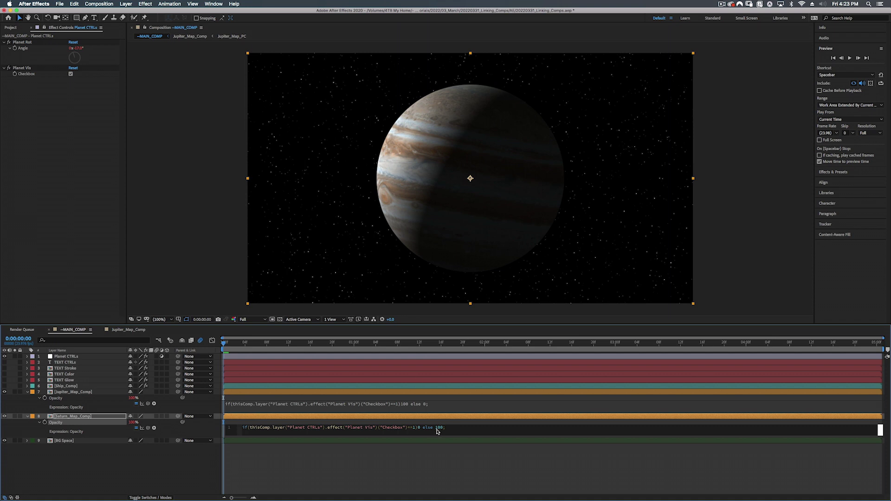
Step: Commit Saturn's expression and toggle Planet Vis to confirm Jupiter and Saturn swap
{"action": "left_click", "coordinate": [71, 76]}
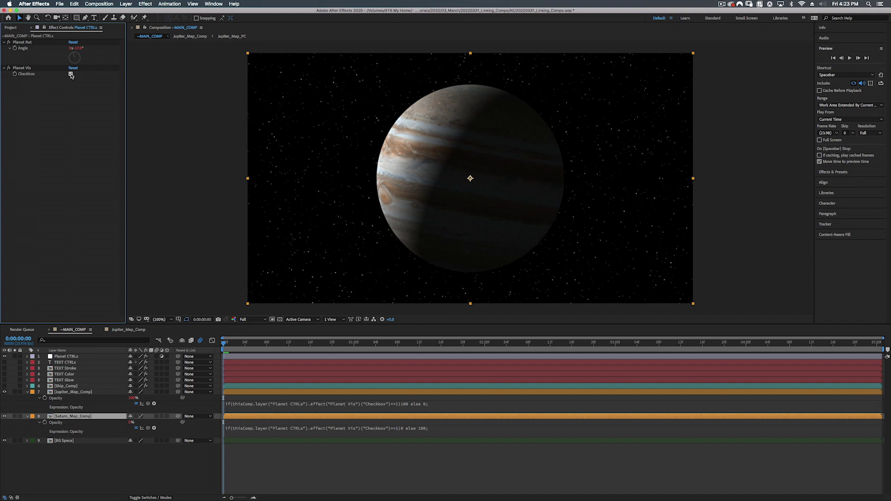
{"action": "left_click", "coordinate": [70, 74]}
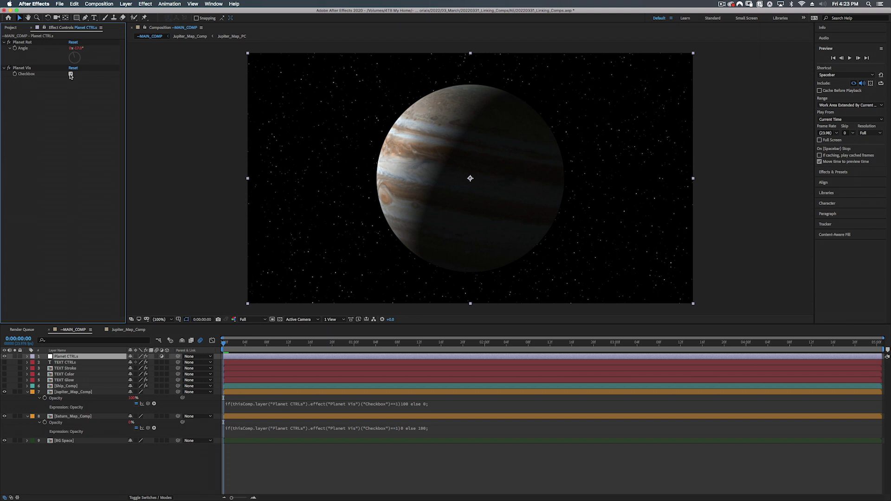
{"action": "left_click", "coordinate": [70, 75]}
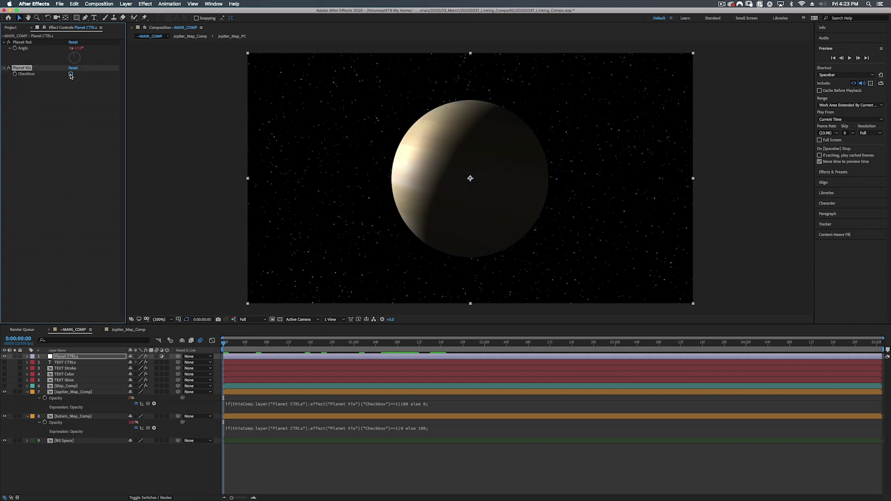
{"action": "left_click", "coordinate": [71, 74]}
{"action": "left_click", "coordinate": [71, 74]}
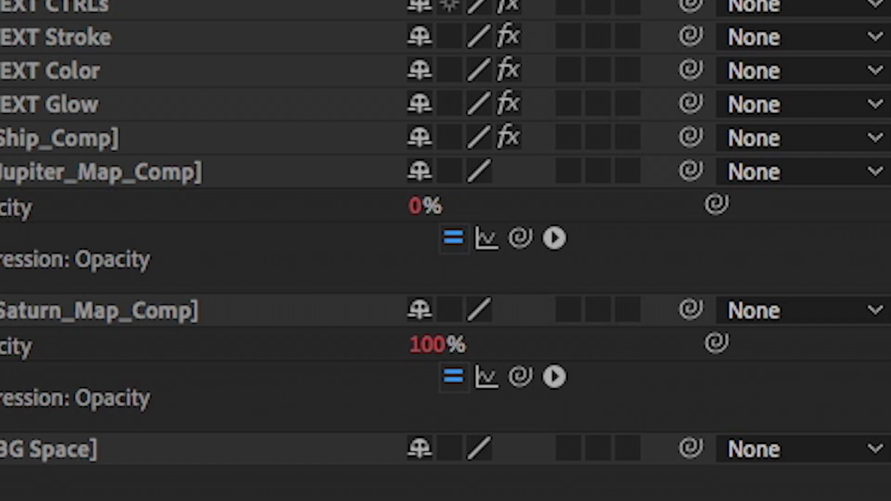